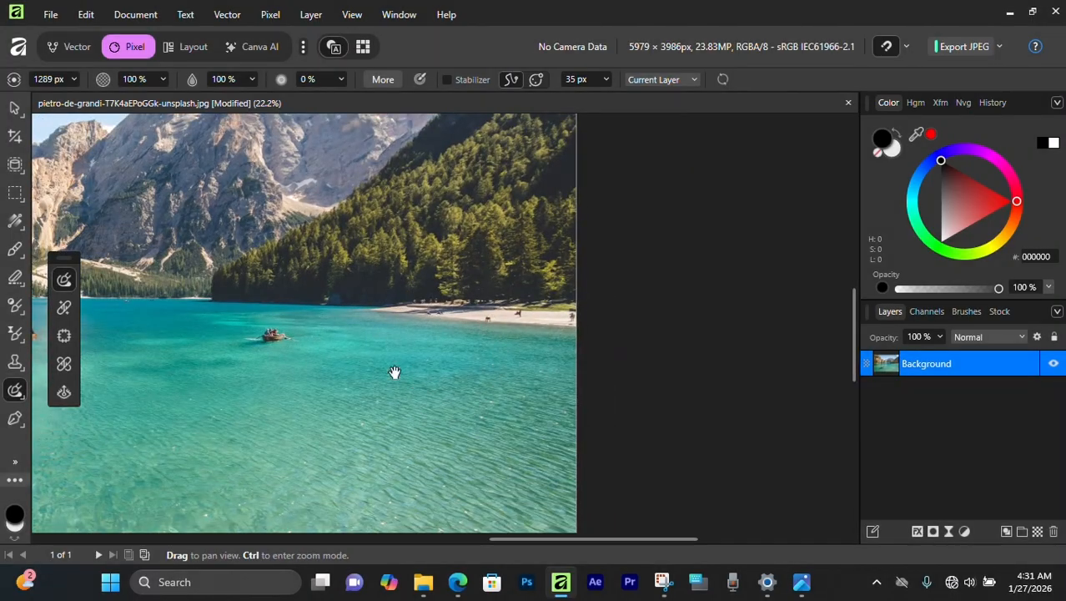
Inpaint the large rowboat with its two rowers using a 1289 px brush, with the source set to Current Layer.
left_click_drag(395, 374, 646, 342)
scroll(492, 359, "up", 1)
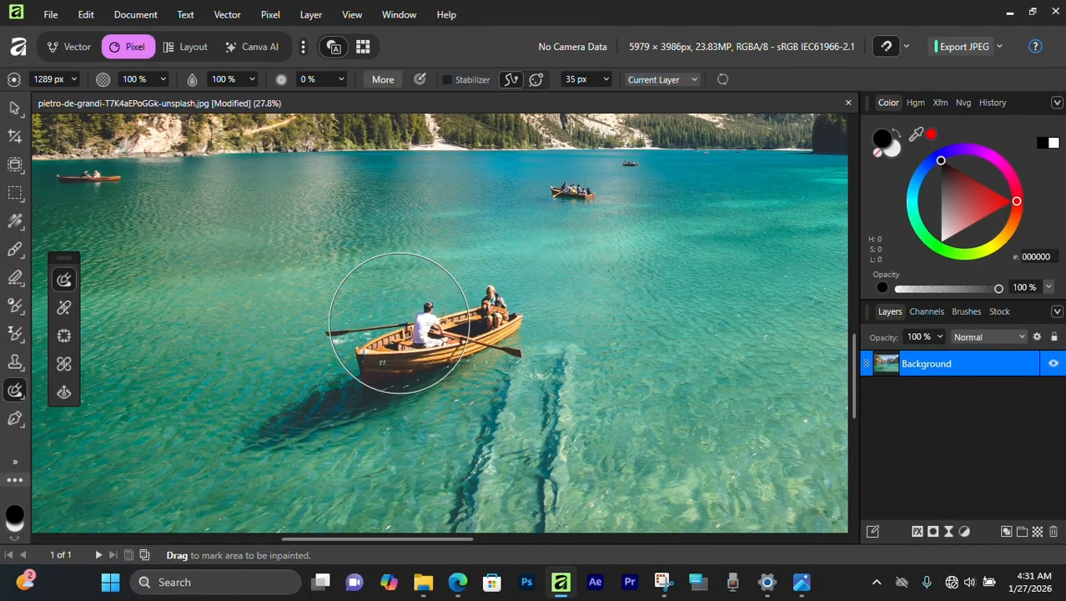
left_click(646, 80)
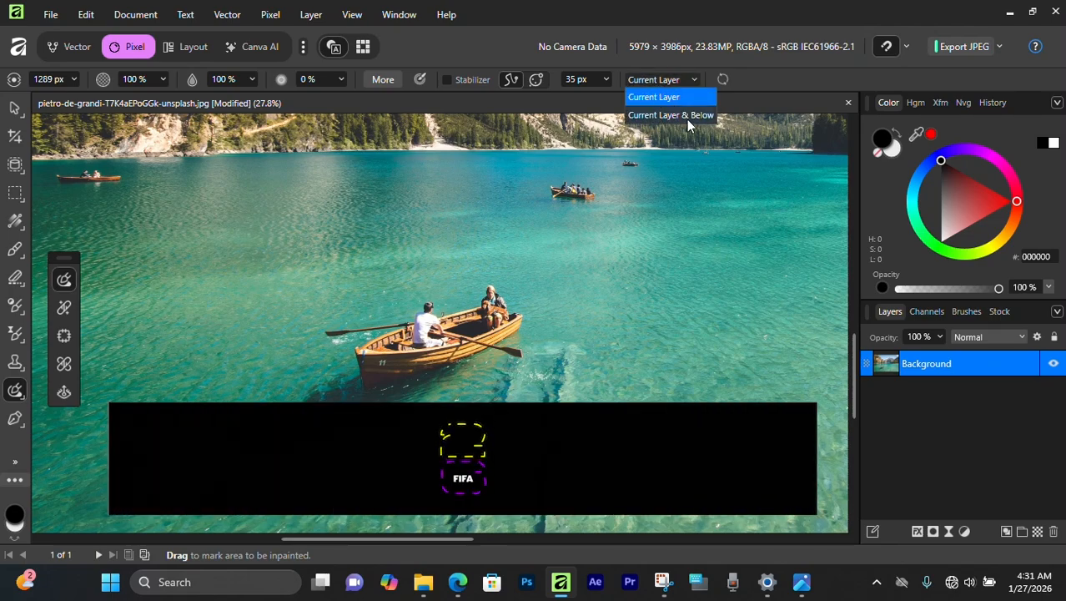
left_click(645, 98)
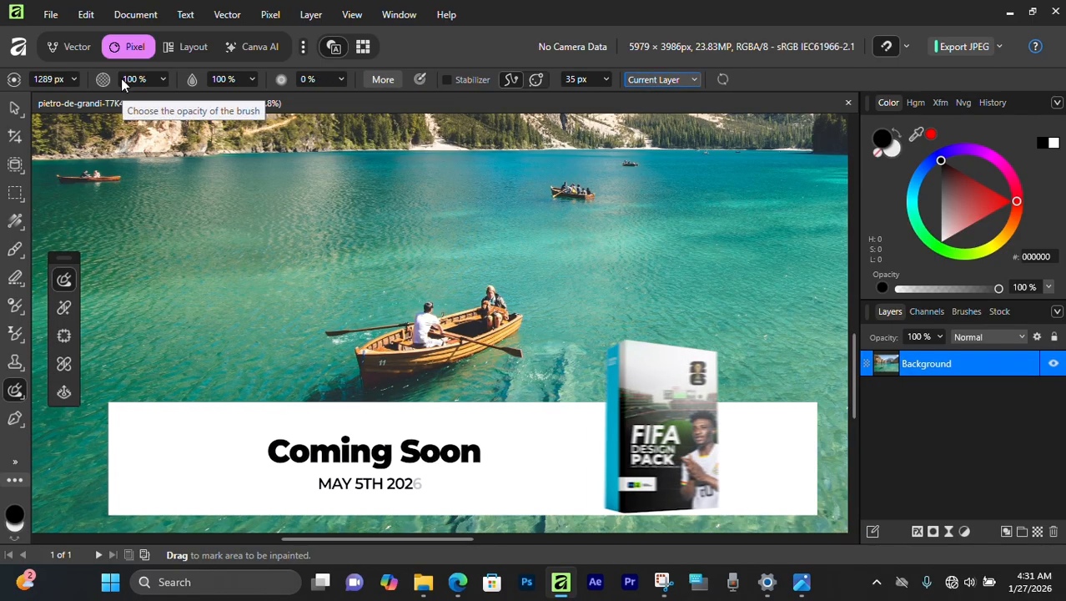
scroll(462, 283, "down", 1)
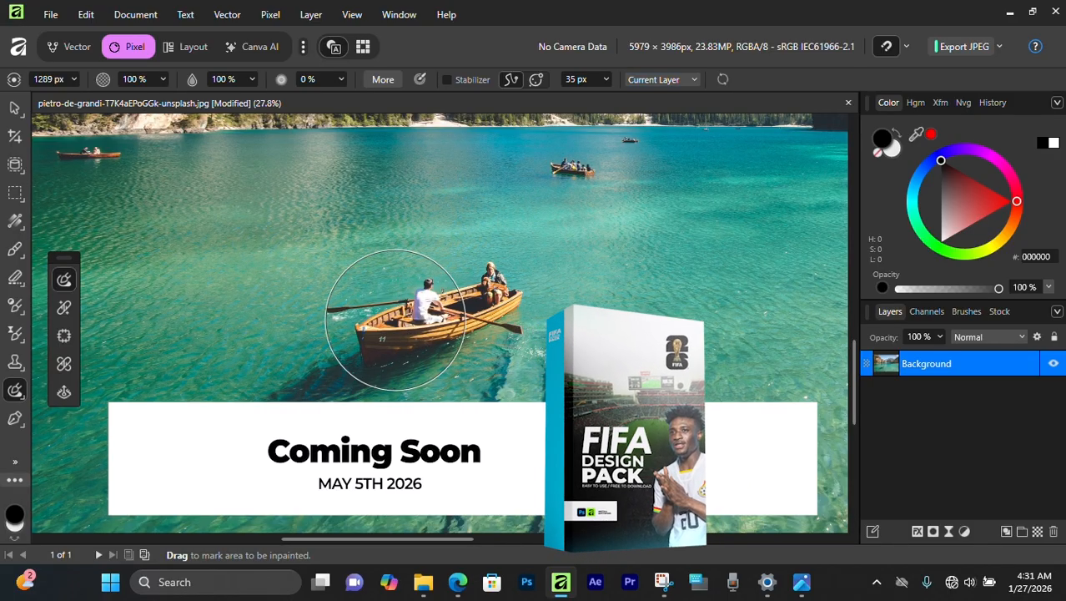
left_click_drag(321, 357, 357, 413)
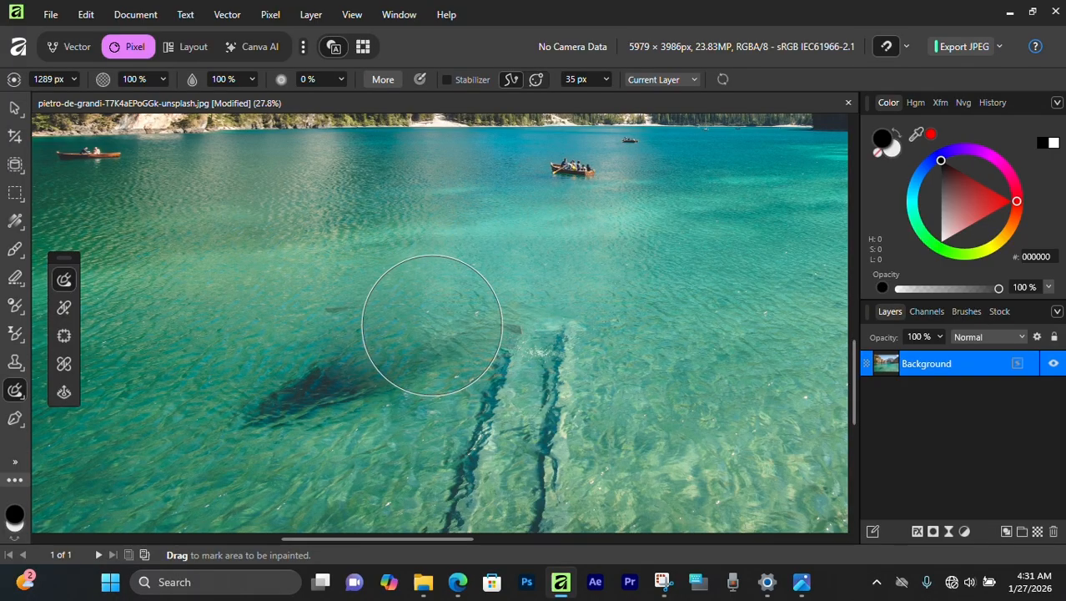
Reduce the inpainting brush to 572 px and paint out the leftover oar remnants where the large rowboat was.
scroll(479, 326, "up", 2)
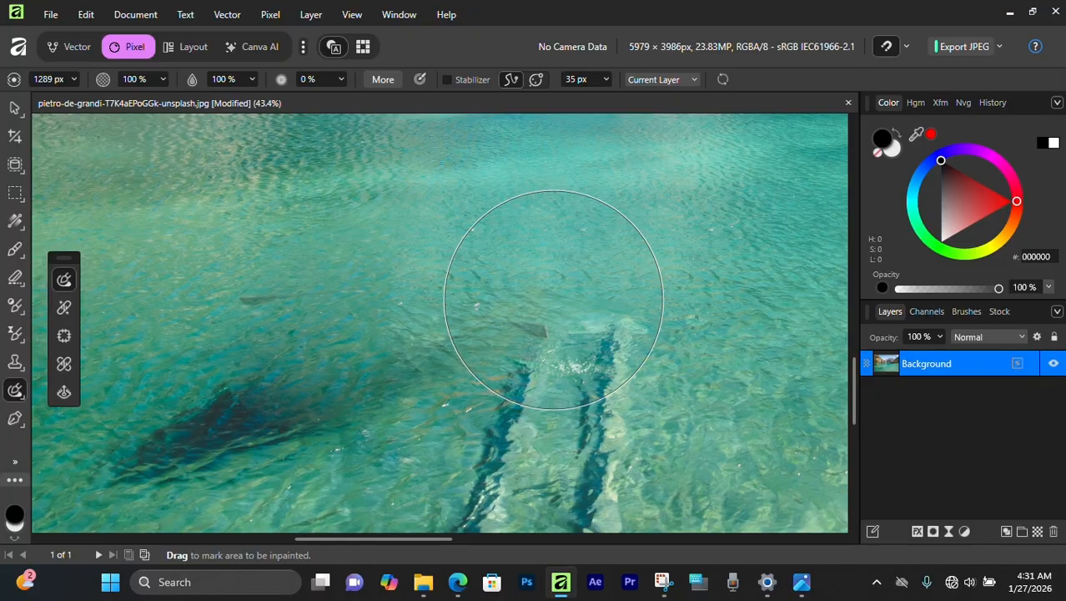
key("bracketleft")
key("bracketleft")
key("bracketleft")
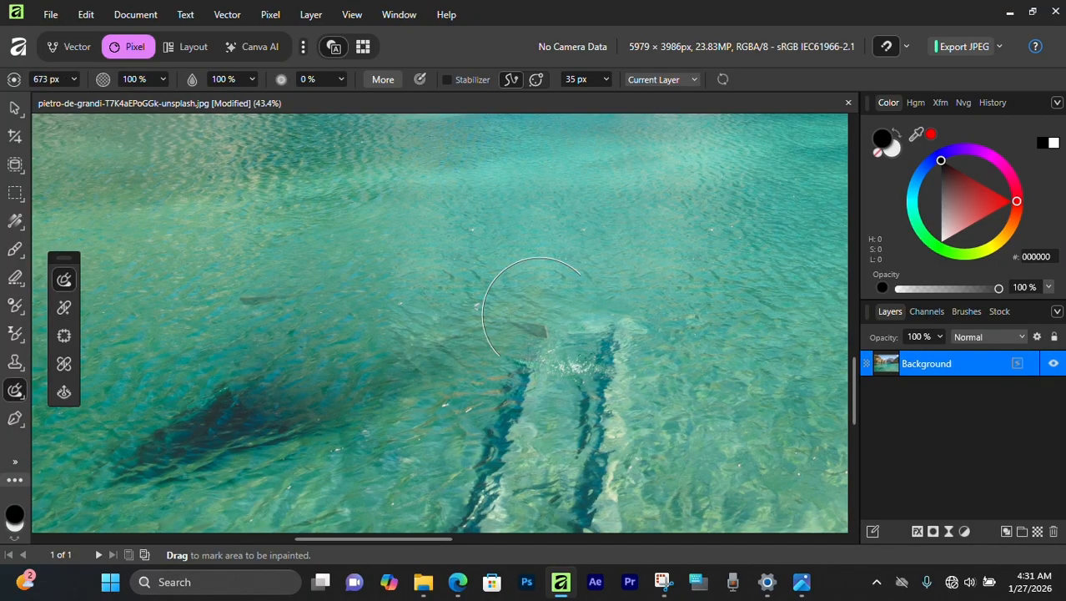
left_click_drag(523, 320, 533, 329)
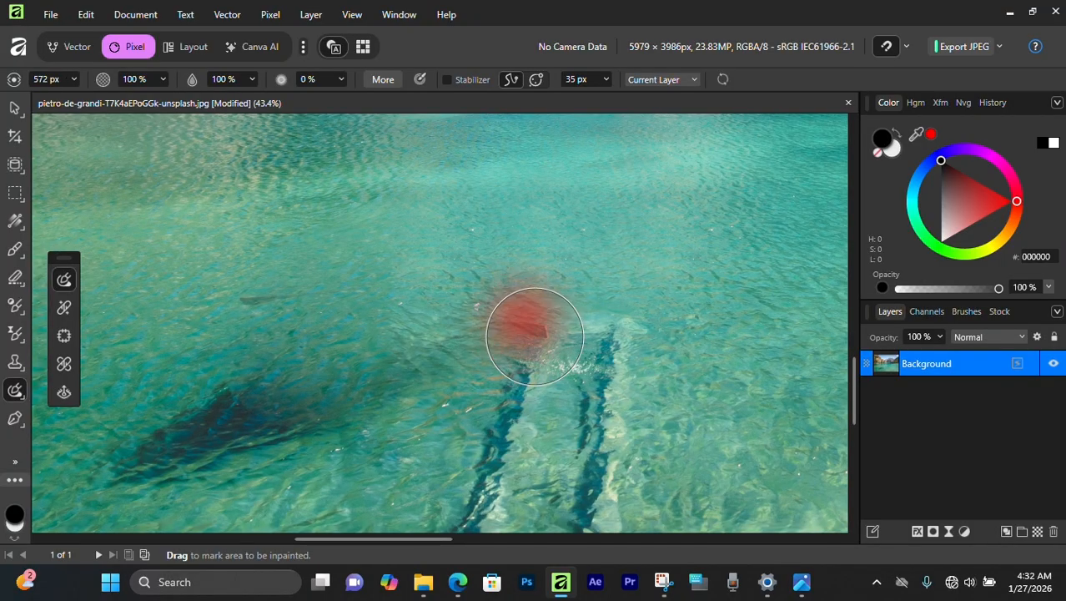
left_click_drag(262, 289, 327, 288)
Inpaint the crowded mid-distance rowboat and its residual traces on the water with a 486 px brush.
scroll(580, 307, "down", 3)
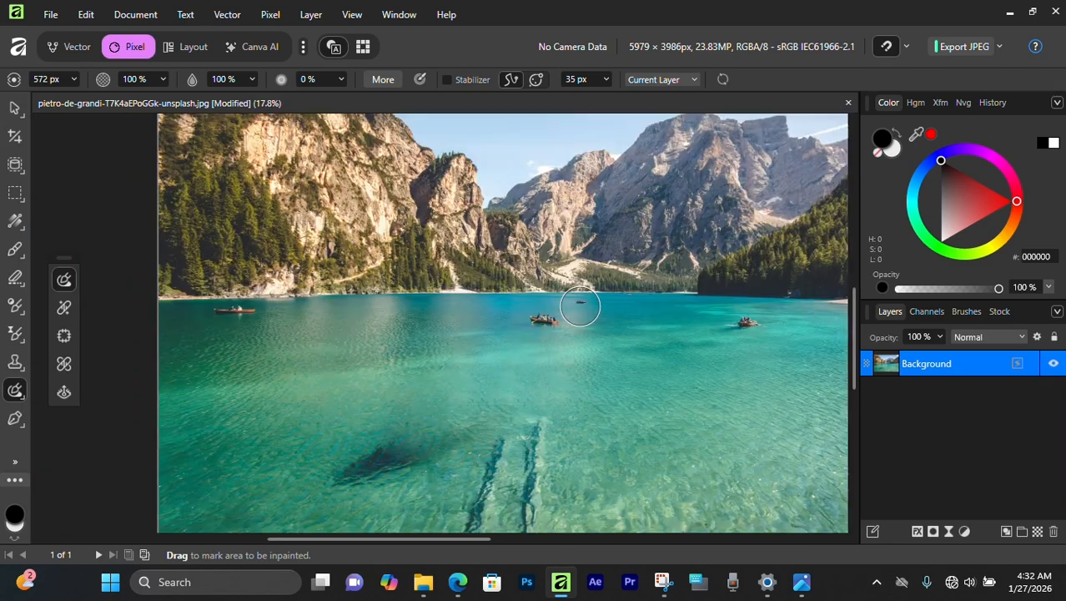
scroll(537, 330, "up", 4)
key("bracketleft")
mouse_move(522, 288)
left_mouse_down()
mouse_move(586, 333)
mouse_move(620, 311)
left_mouse_up()
scroll(583, 267, "up", 3)
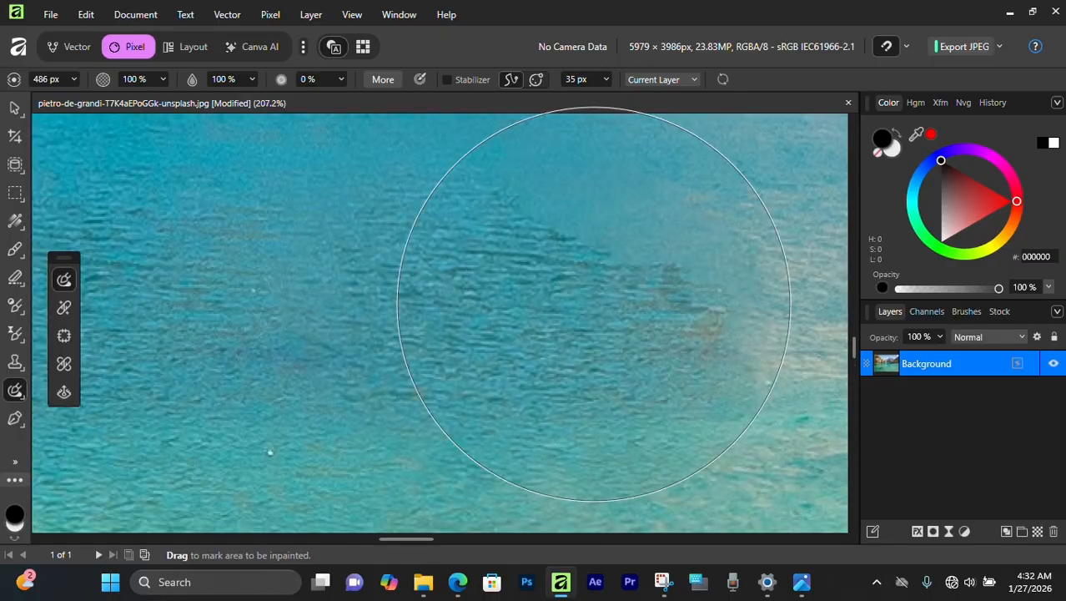
left_click_drag(619, 267, 639, 317)
Inpaint the long rowboat near the rocky shore on the lake's left side with the 486 px brush.
scroll(602, 326, "down", 6)
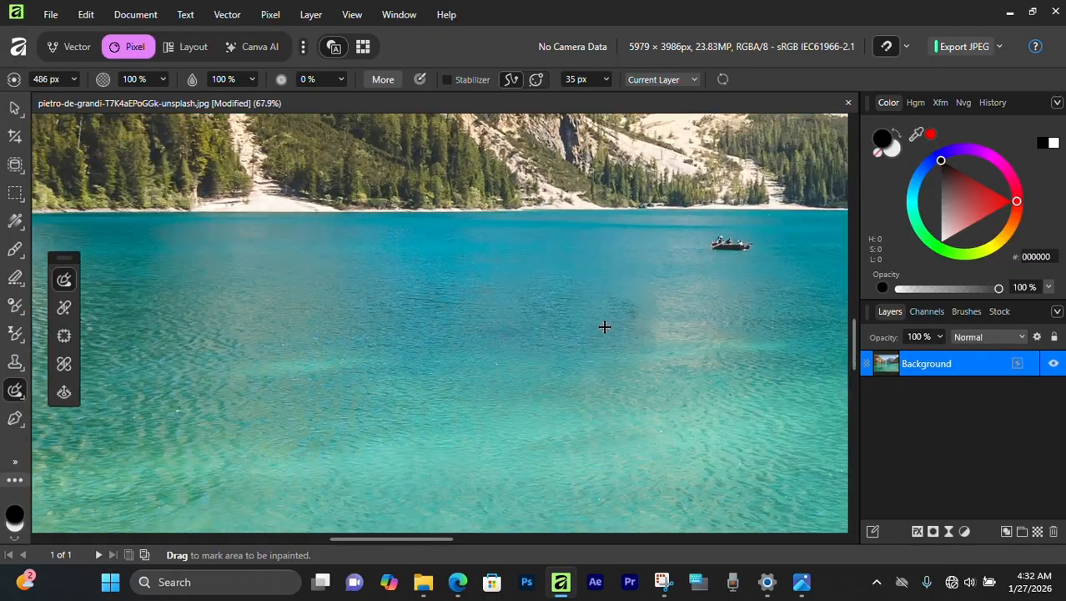
scroll(200, 367, "up", 2)
left_click_drag(188, 357, 565, 363)
scroll(457, 275, "up", 4)
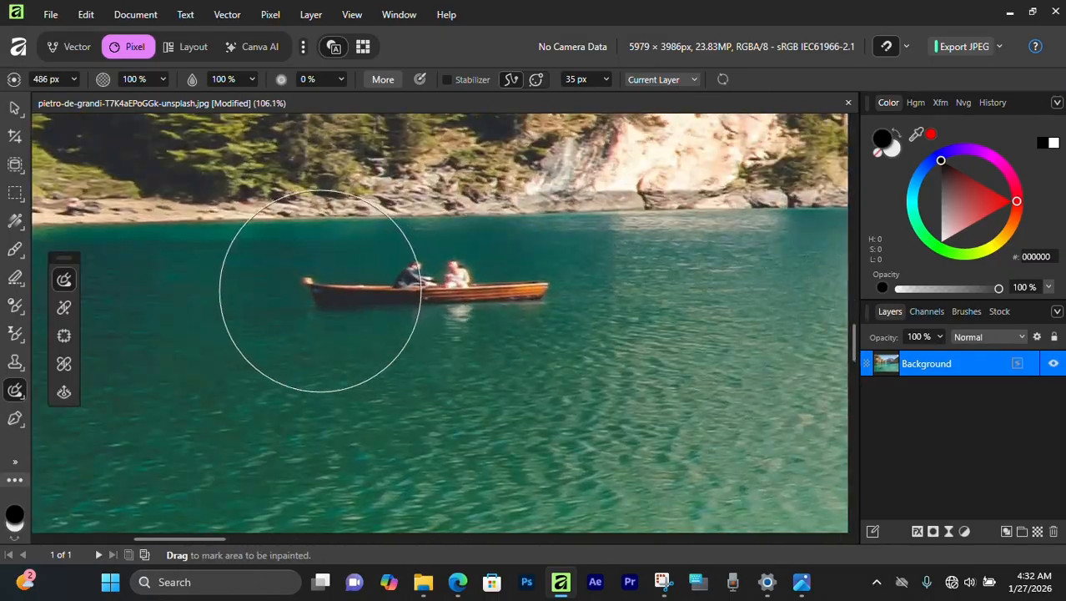
left_click_drag(322, 295, 530, 287)
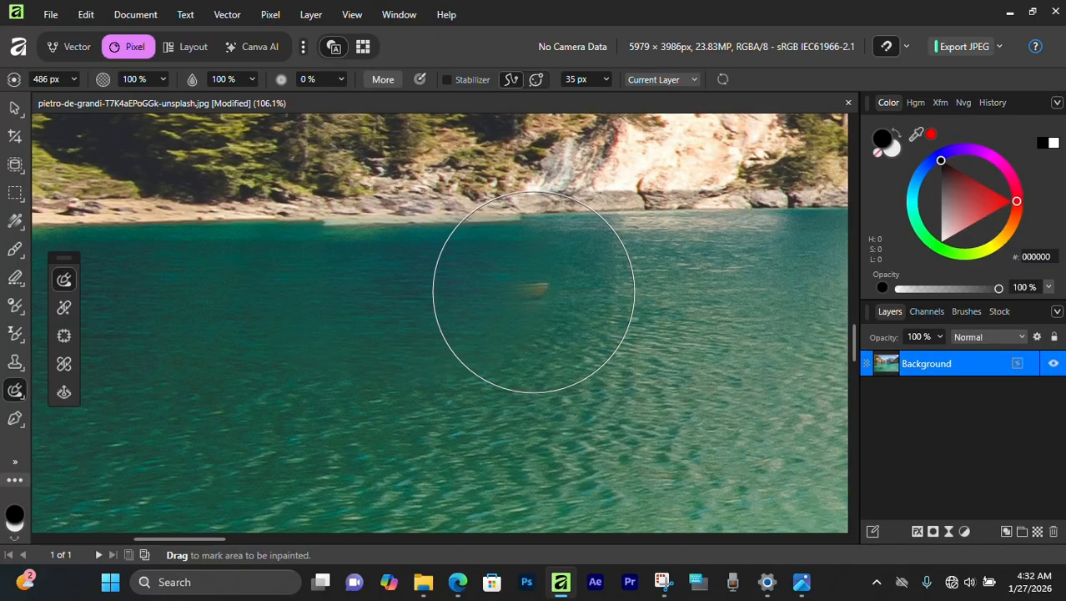
Reduce the inpainting brush to 299 px and paint out the leftover piece of the long rowboat's stern.
scroll(518, 279, "up", 2)
key("bracketleft")
key("bracketleft")
key("bracketleft")
left_click_drag(484, 278, 557, 285)
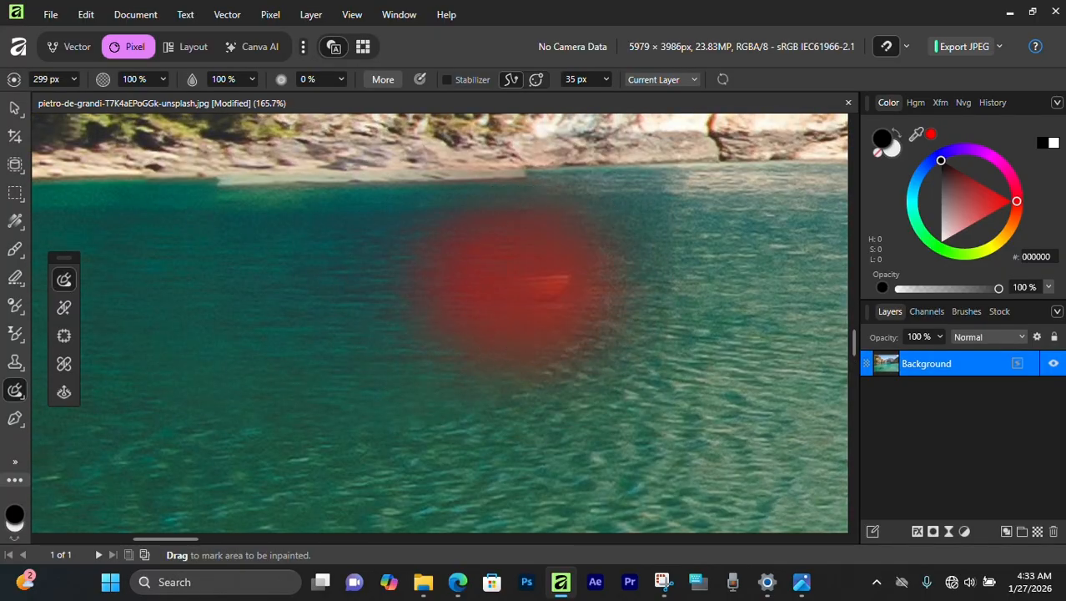
Inpaint the rowboat marked 6 on the lake's right side and the small distant boat near the far shore.
scroll(573, 290, "down", 6)
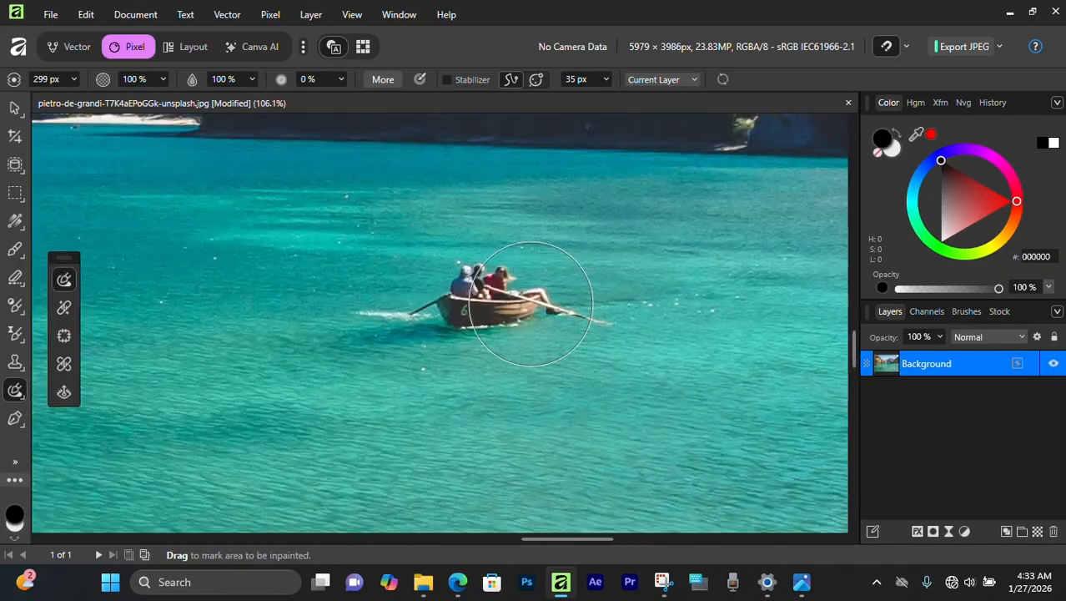
mouse_move(531, 304)
left_mouse_down()
mouse_move(536, 316)
mouse_move(365, 301)
mouse_move(482, 317)
left_mouse_up()
scroll(483, 312, "down", 6)
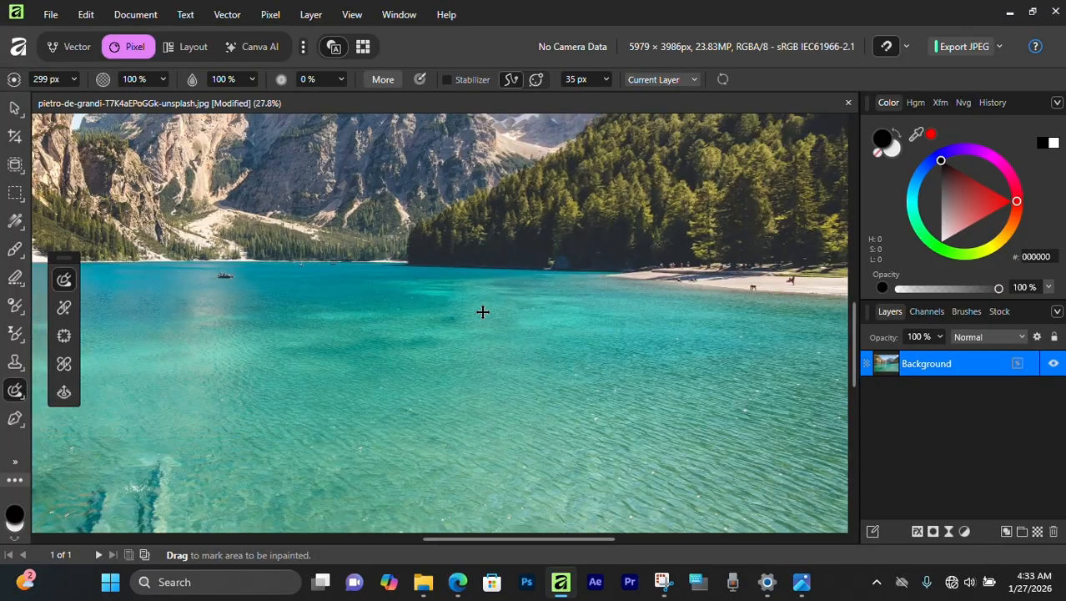
scroll(483, 312, "up", 6)
scroll(483, 312, "down", 4)
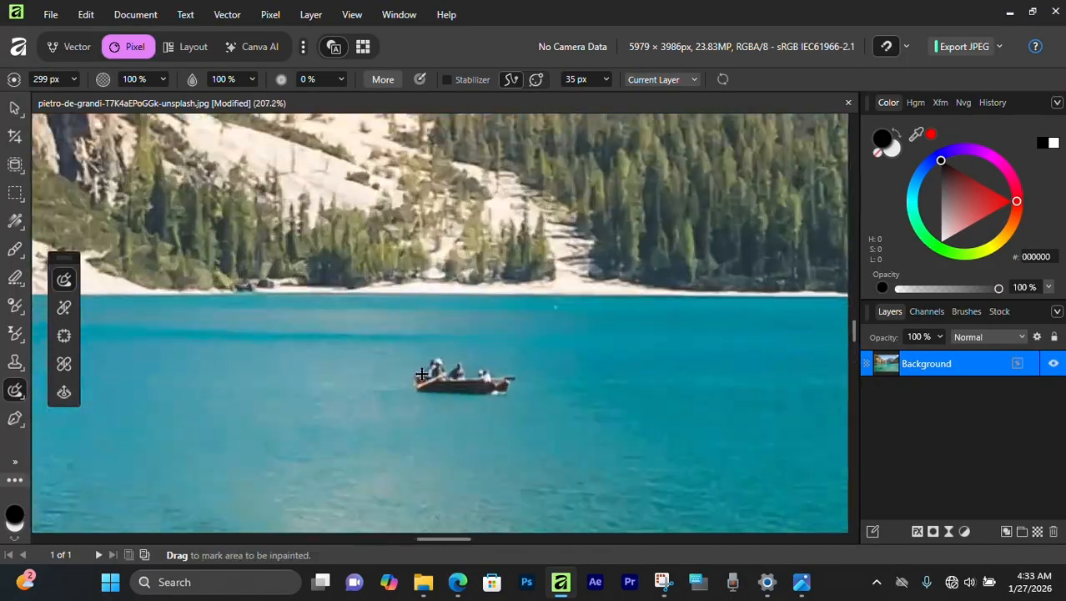
left_click_drag(438, 362, 417, 380)
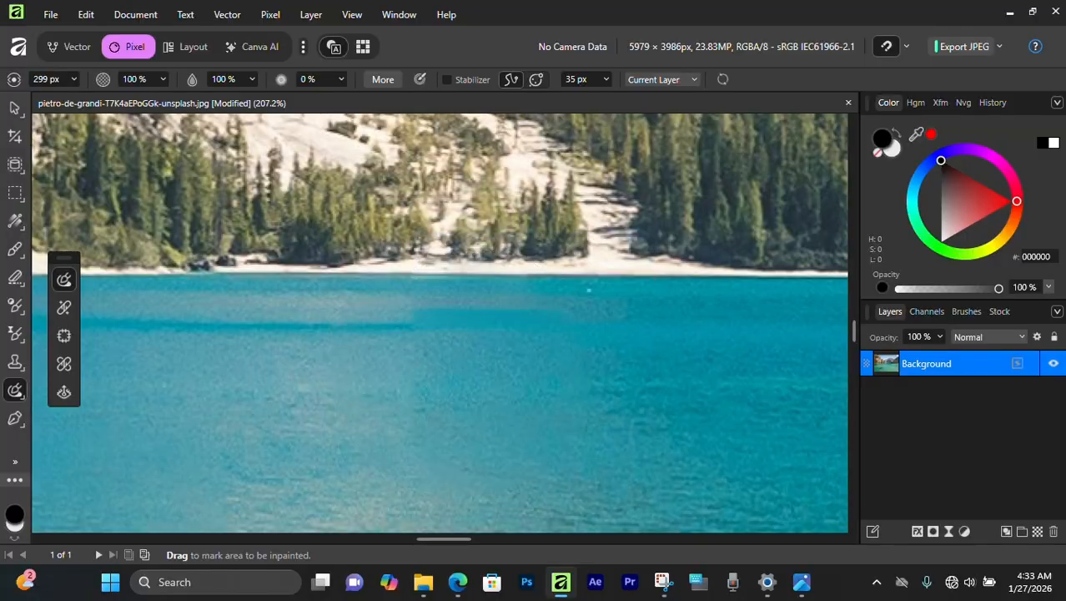
Paint out the group of tiny boats along the far forested shoreline with a 156 px inpainting brush.
scroll(417, 381, "down", 4)
scroll(668, 358, "up", 3)
left_click_drag(731, 340, 641, 391)
key("bracketleft")
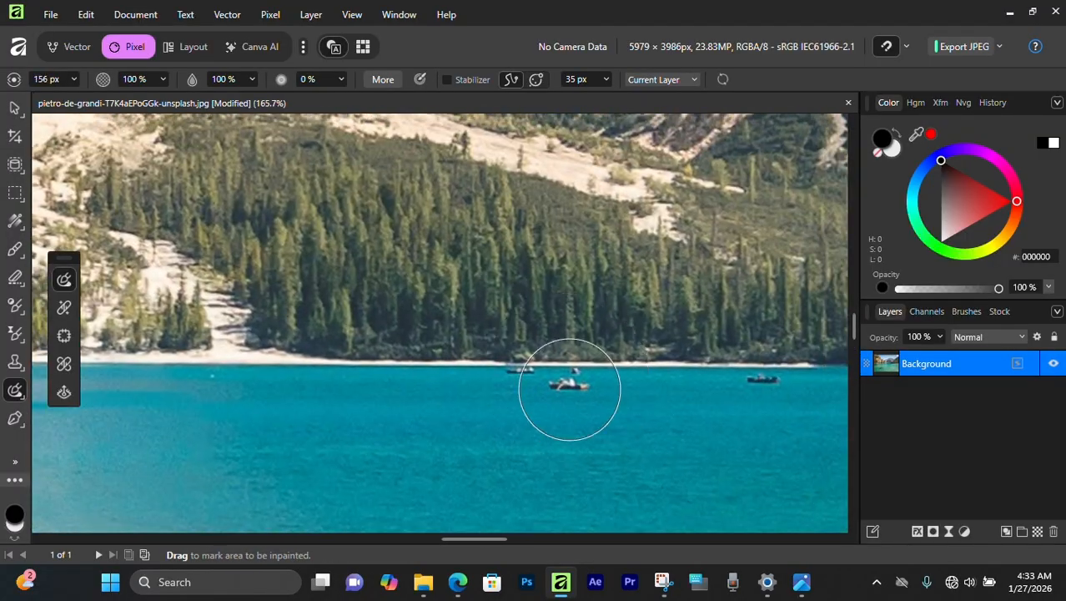
scroll(569, 389, "up", 2)
left_click_drag(497, 397, 618, 391)
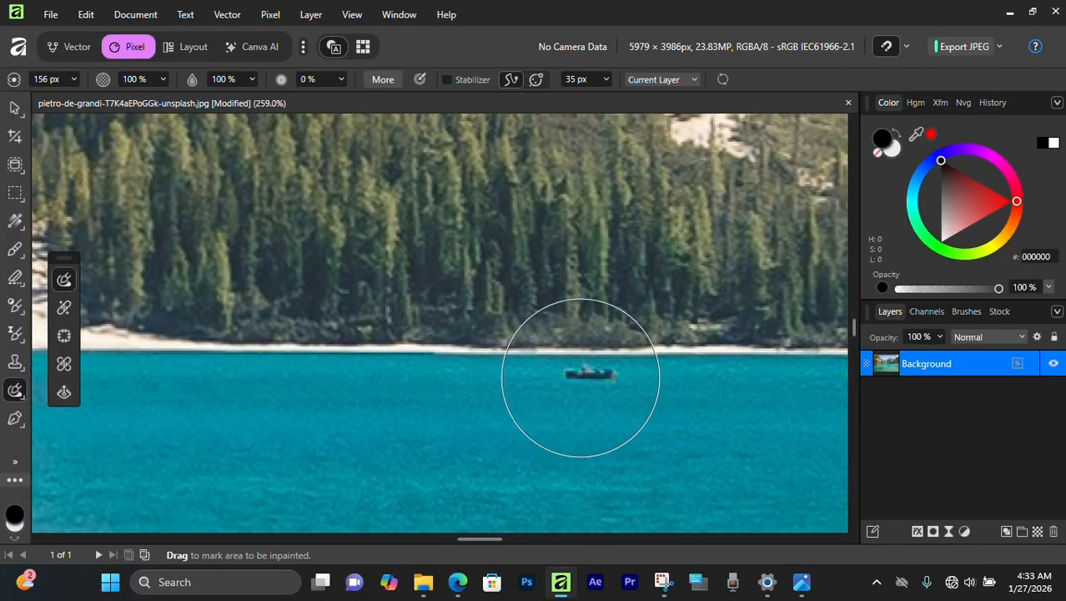
left_click_drag(536, 374, 626, 395)
Inpaint the remaining dark boat just below the far shoreline with a 133 px brush.
scroll(633, 396, "down", 3)
scroll(763, 404, "up", 2)
left_click_drag(763, 404, 475, 415)
scroll(475, 415, "up", 2)
key("bracketleft")
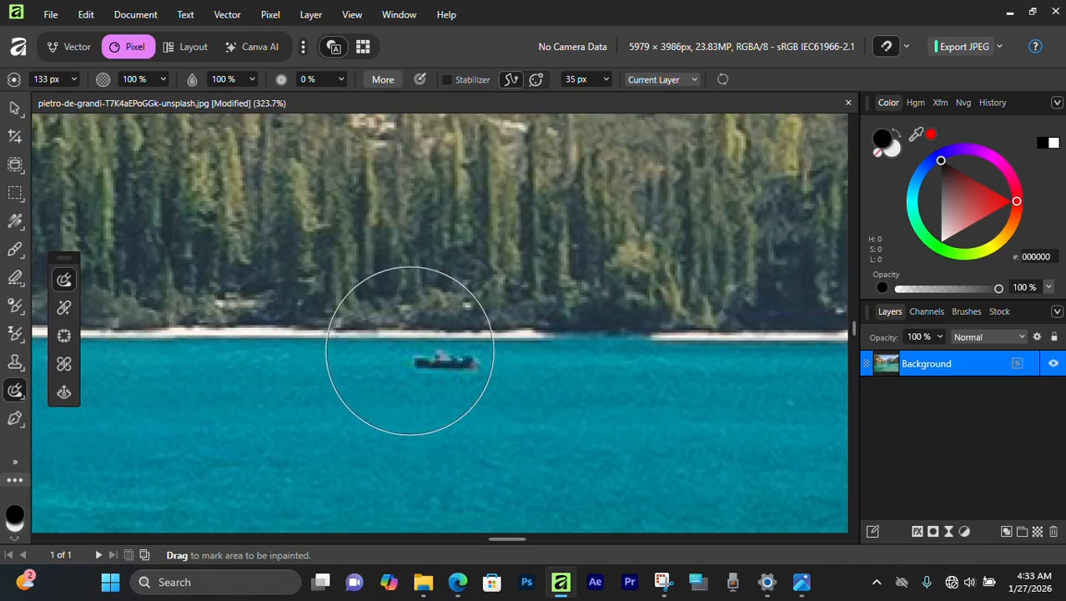
left_click_drag(421, 372, 476, 380)
Reduce the inpainting brush to 69 px and paint out the small leftover spot by the far shoreline.
scroll(452, 340, "down", 3)
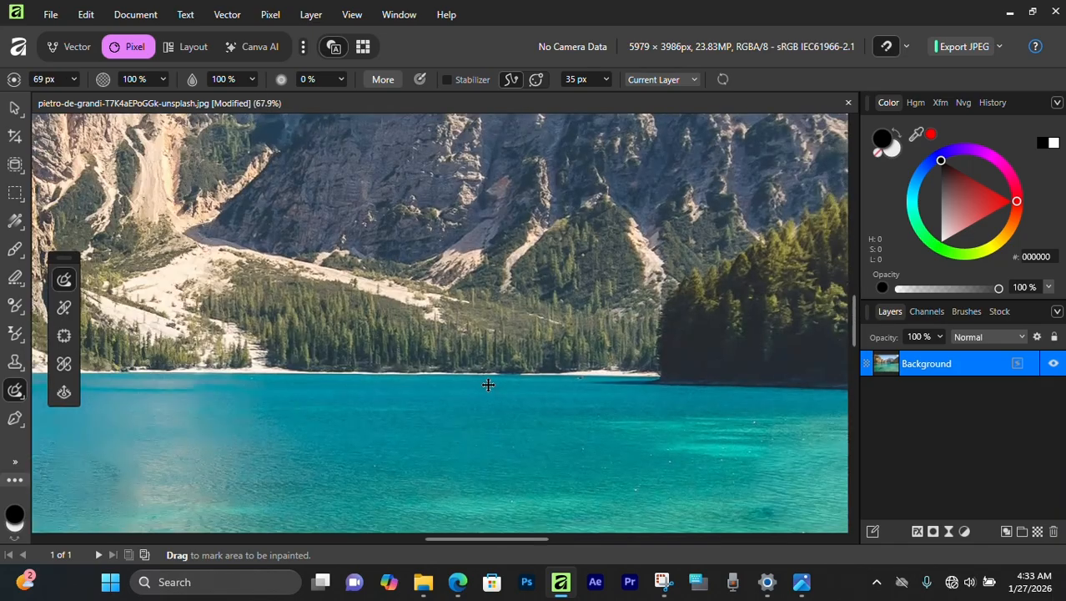
scroll(365, 362, "up", 4)
left_click_drag(366, 362, 388, 381)
scroll(391, 391, "down", 8)
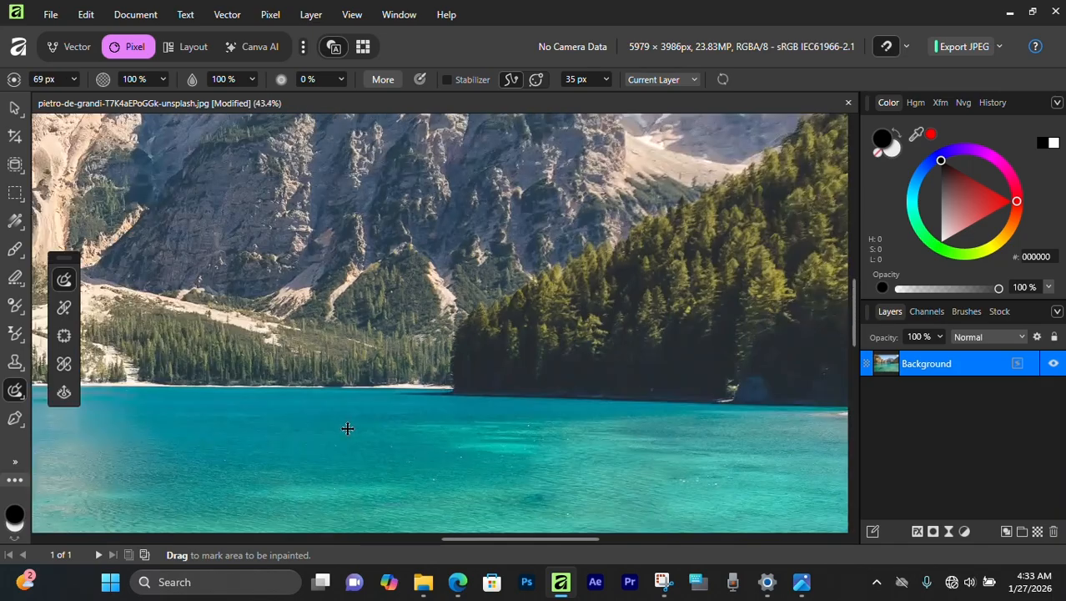
key("alt+space")
key("Escape")
scroll(399, 388, "down", 3)
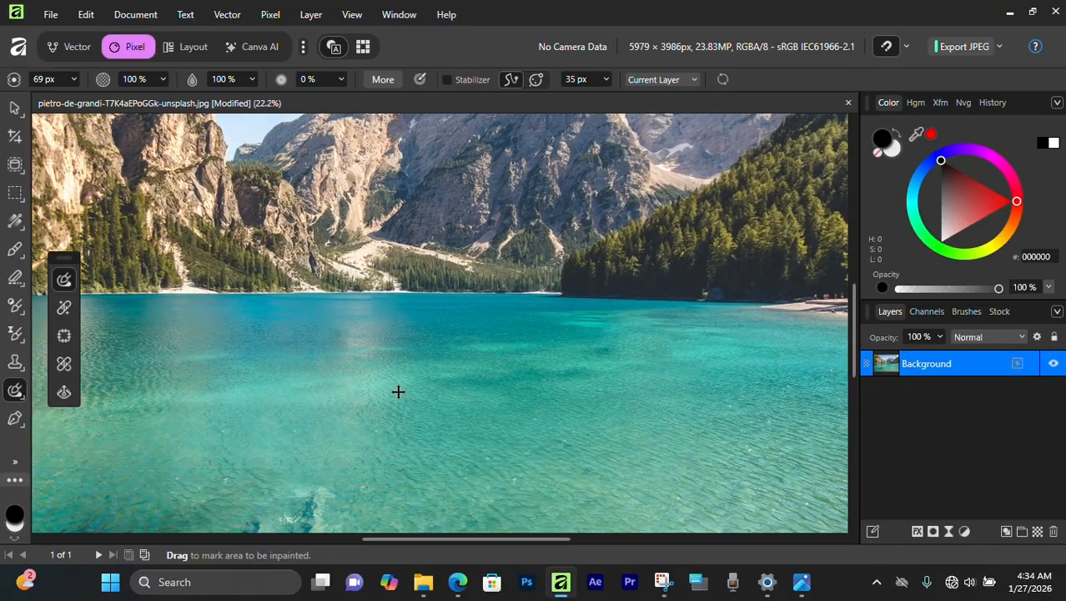
Inpaint the people on the sandy beach, including the figure at the photo's right edge, with the 69 px brush.
scroll(402, 386, "up", 10)
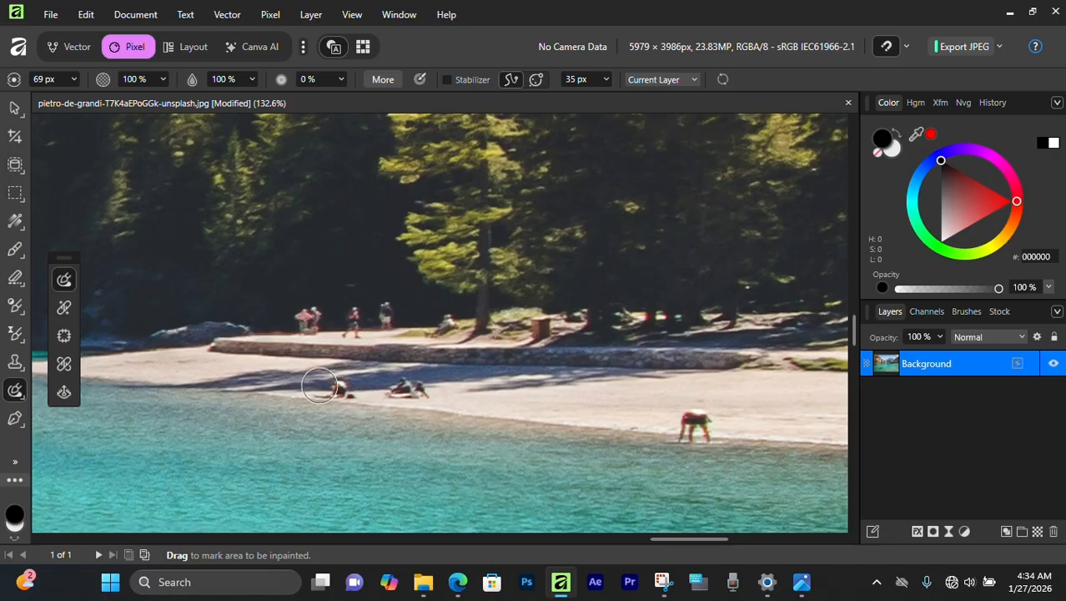
mouse_move(319, 385)
left_mouse_down()
mouse_move(382, 398)
mouse_move(412, 390)
left_mouse_up()
mouse_move(689, 415)
left_mouse_down()
mouse_move(670, 435)
mouse_move(716, 437)
left_mouse_up()
mouse_move(822, 382)
left_mouse_down()
mouse_move(433, 348)
mouse_move(505, 366)
left_mouse_up()
mouse_move(789, 366)
left_mouse_down()
mouse_move(803, 403)
mouse_move(768, 396)
left_mouse_up()
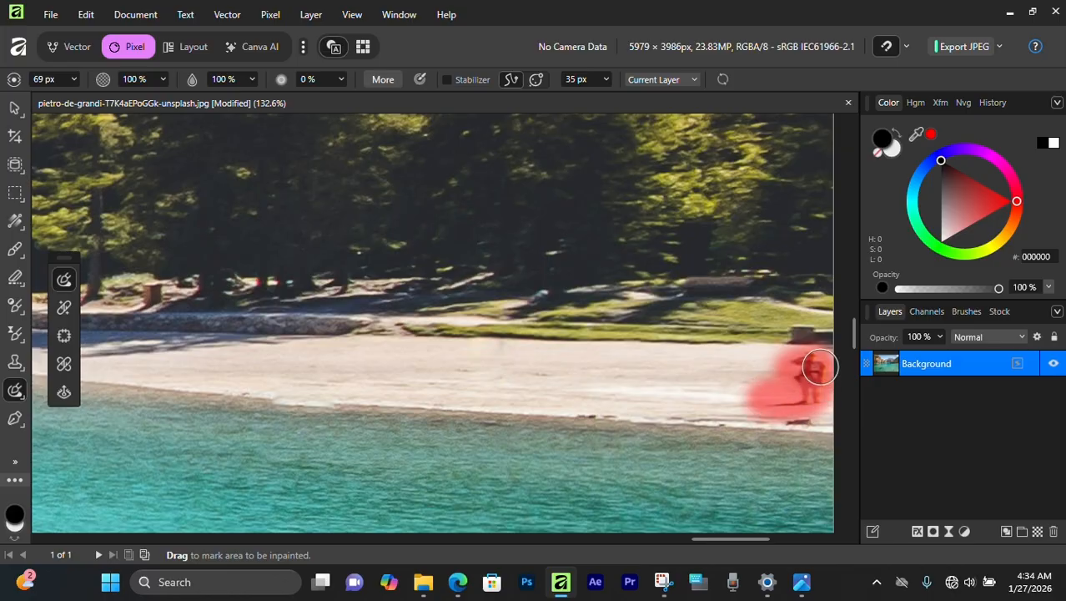
Inpaint the people standing and sitting along the stone-walled terrace above the beach.
scroll(345, 357, "down", 5)
scroll(486, 457, "up", 8)
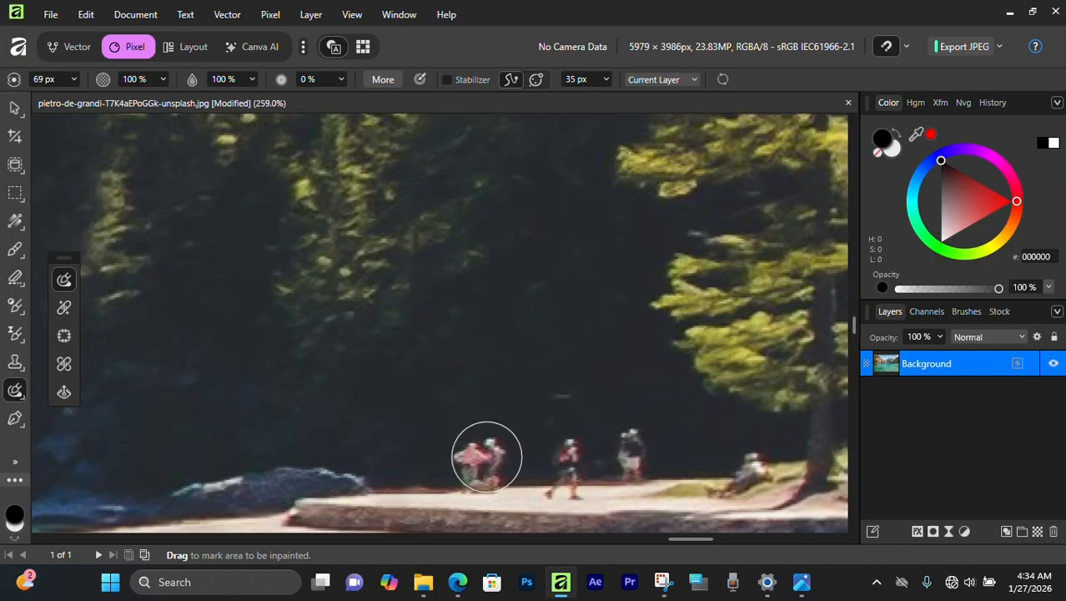
scroll(487, 457, "down", 1)
mouse_move(476, 417)
left_mouse_down()
mouse_move(486, 432)
mouse_move(477, 428)
mouse_move(478, 443)
left_mouse_up()
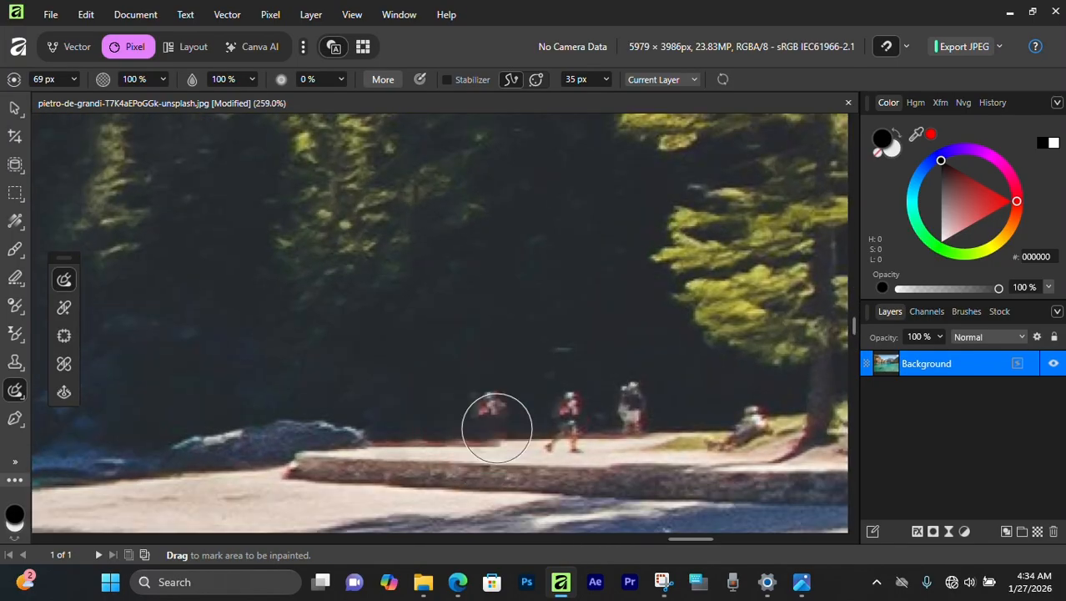
scroll(496, 427, "down", 3)
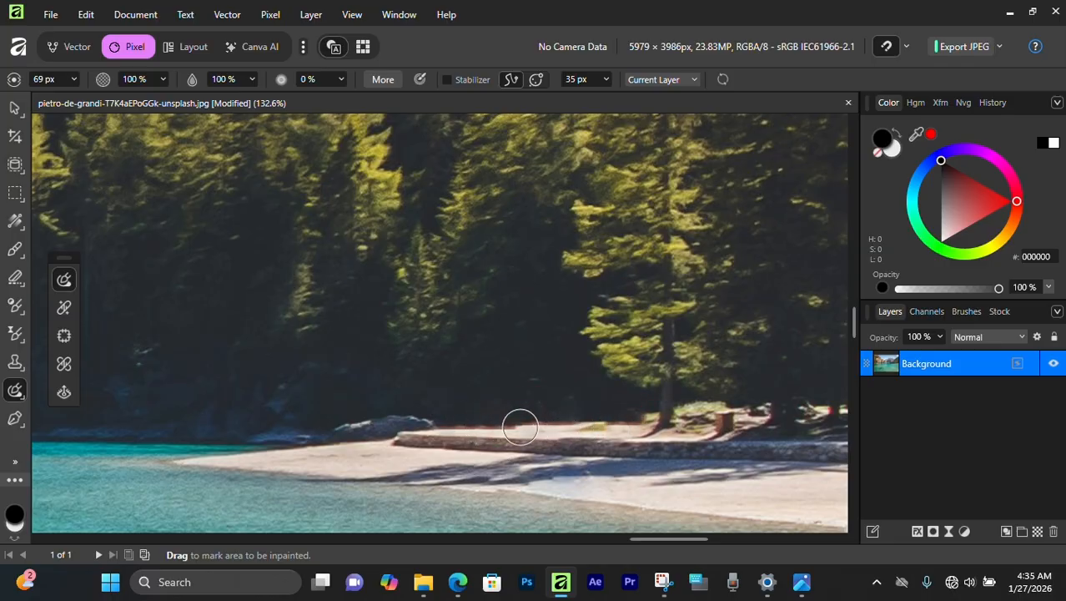
scroll(560, 461, "down", 8)
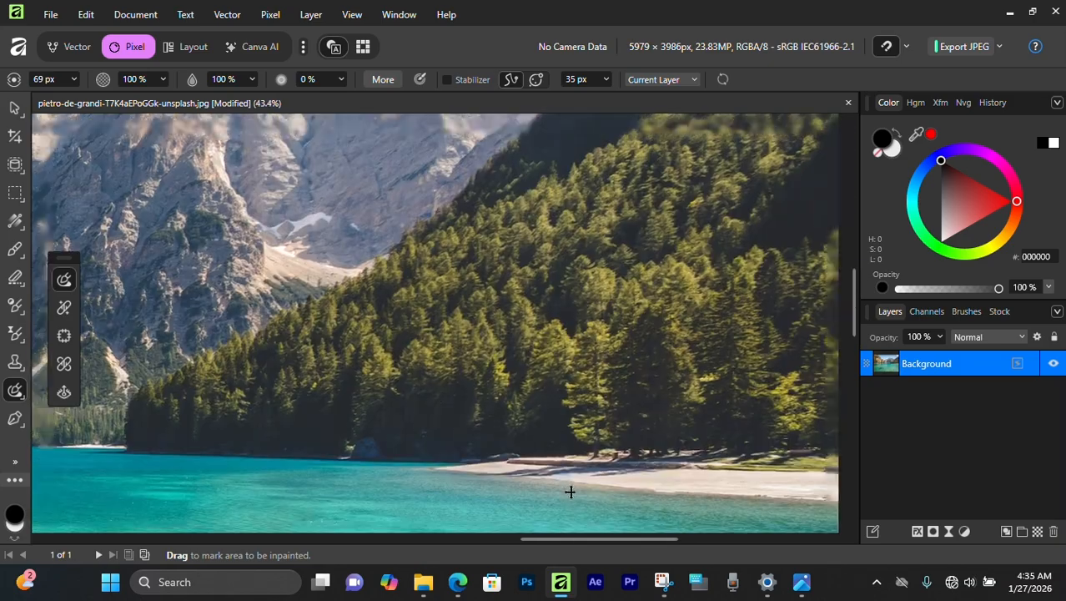
left_click_drag(143, 451, 456, 404)
scroll(509, 353, "down", 4)
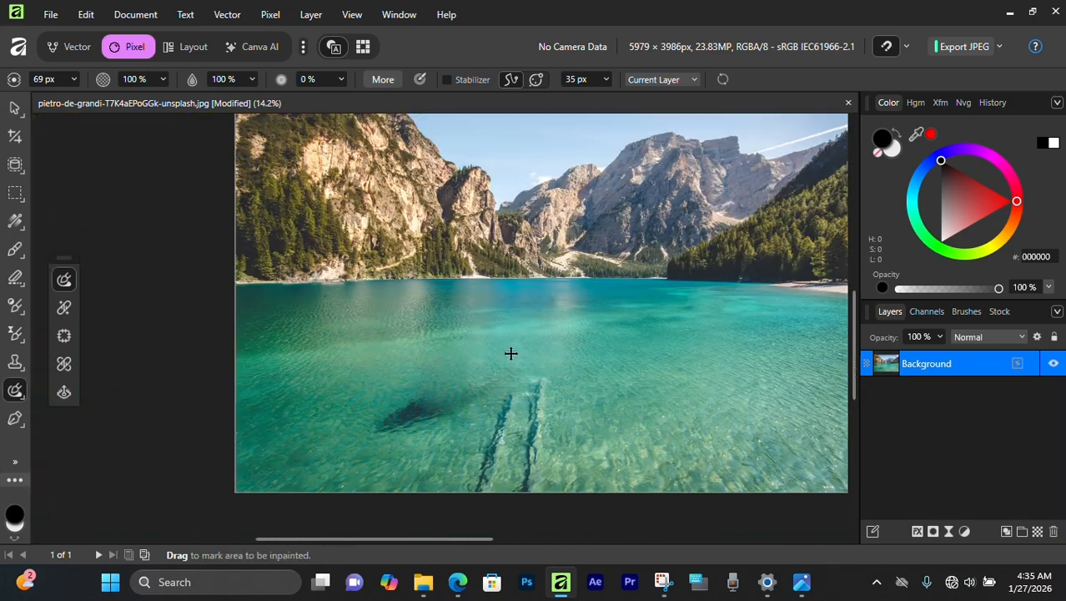
scroll(659, 384, "up", 2)
scroll(515, 337, "up", 2)
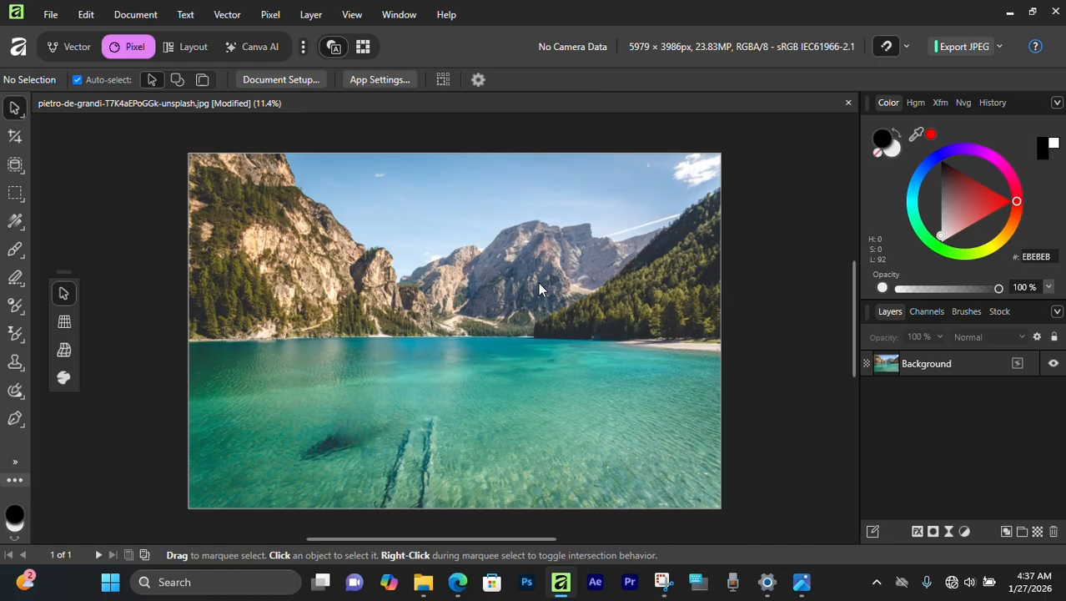
Open the portrait photo of the woman holding an orange slice as a second document.
key("ctrl+o")
left_click(190, 256)
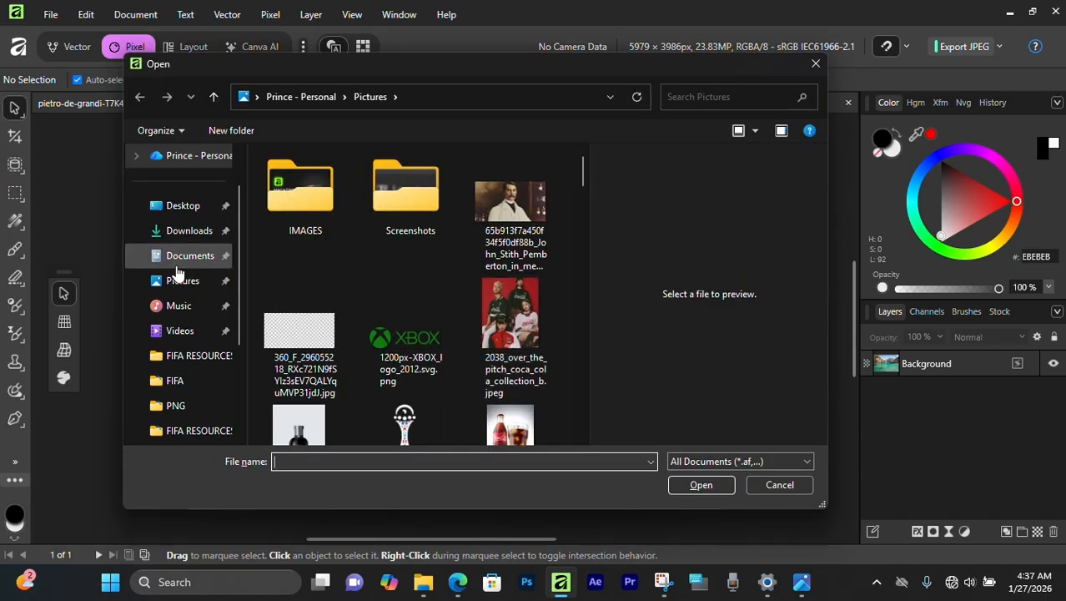
left_click(348, 251)
left_click(693, 486)
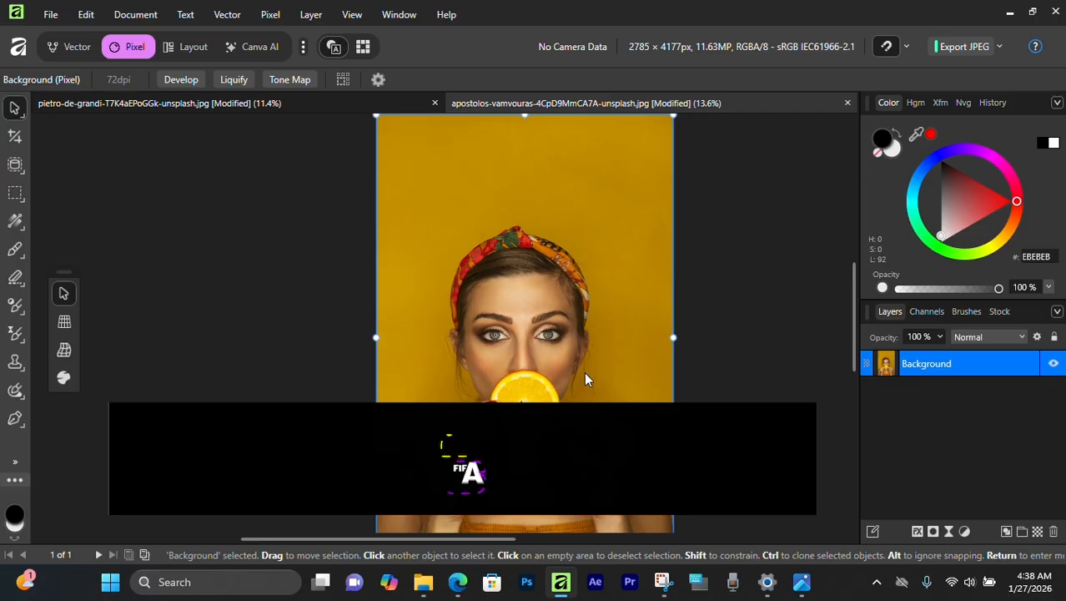
scroll(585, 380, "down", 3)
scroll(524, 289, "up", 6)
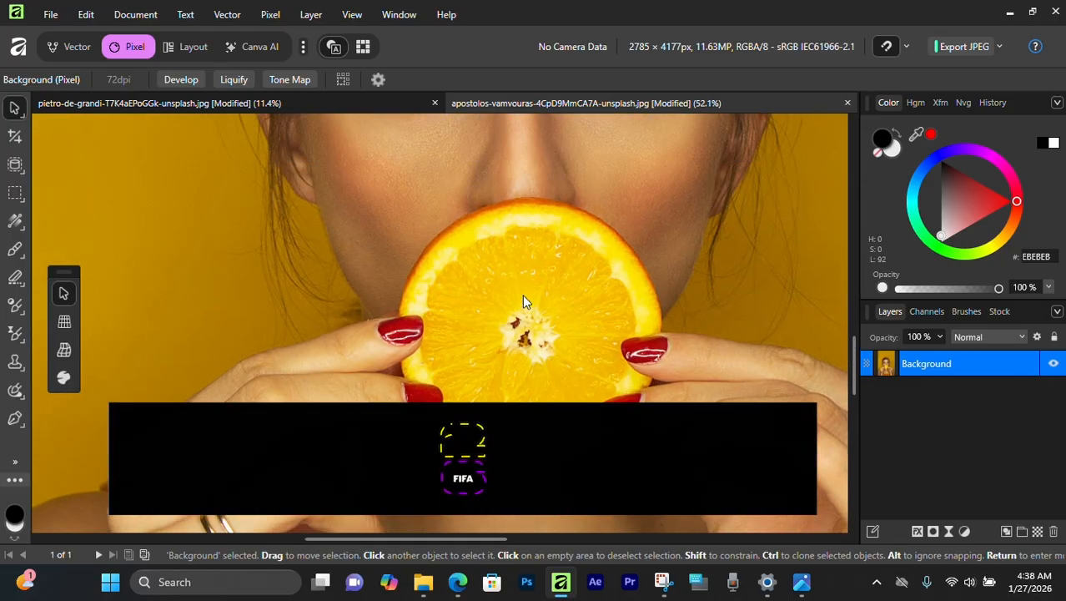
Reduce the Inpainting Brush to 493 px and paint out the dark seed core at the centre of the orange slice.
scroll(535, 268, "up", 2)
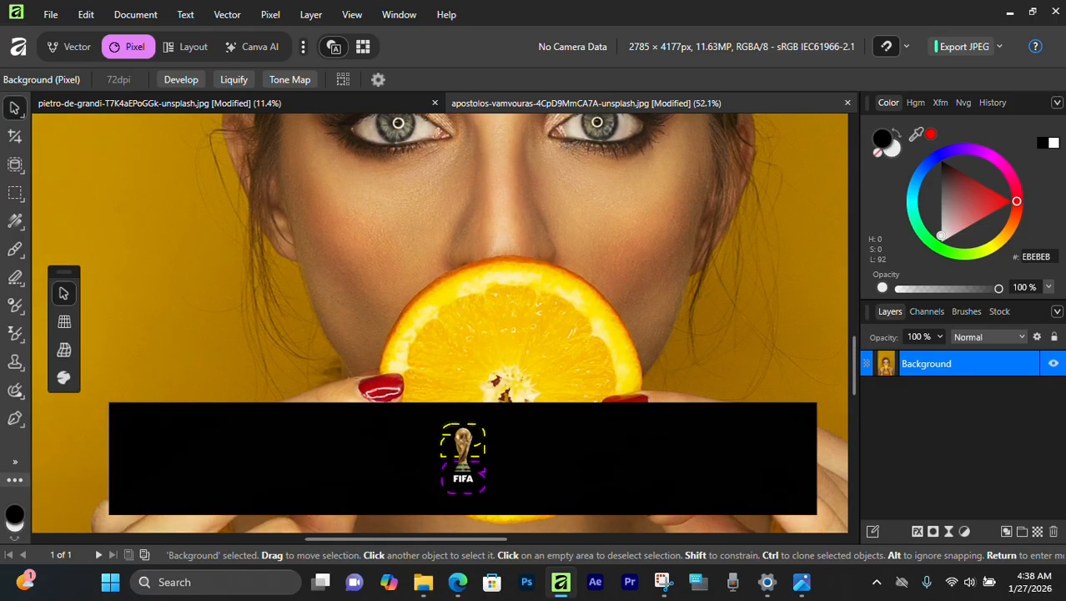
scroll(538, 379, "down", 2)
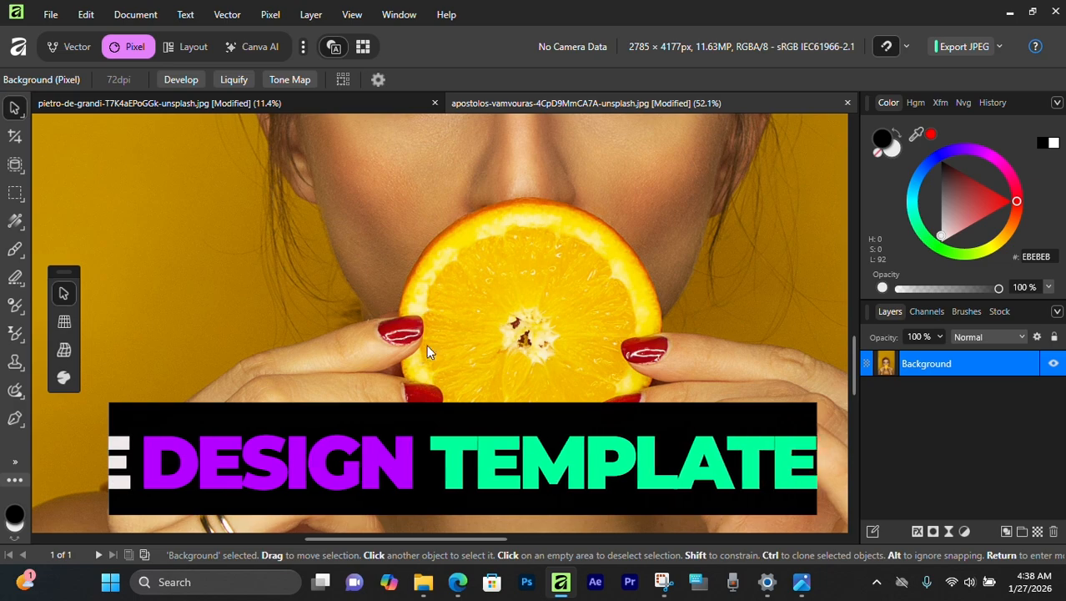
left_click(15, 391)
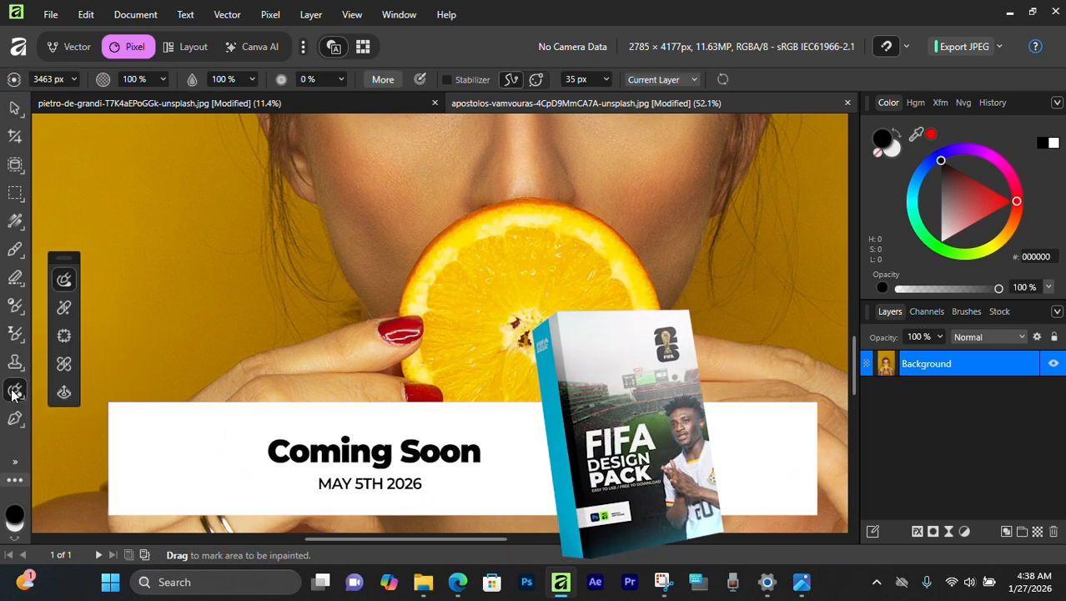
key("bracketleft")
key("bracketleft")
key("bracketleft")
key("bracketleft")
key("bracketleft")
key("bracketleft")
key("bracketleft")
key("bracketleft")
key("bracketleft")
key("bracketleft")
key("bracketleft")
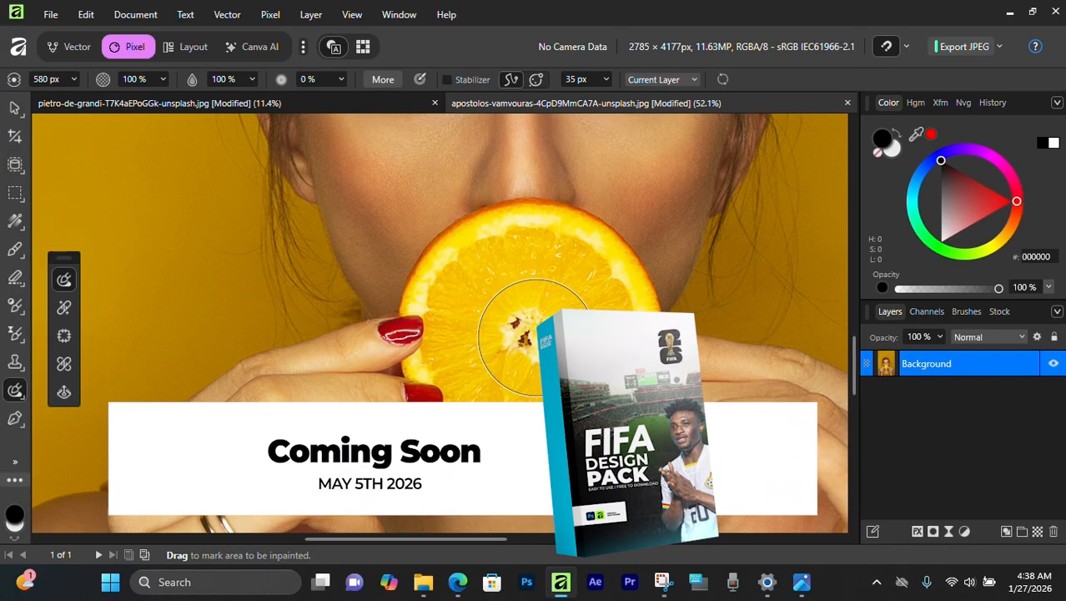
key("bracketleft")
mouse_move(531, 340)
left_mouse_down()
mouse_move(539, 351)
mouse_move(521, 367)
mouse_move(543, 393)
mouse_move(536, 409)
left_mouse_up()
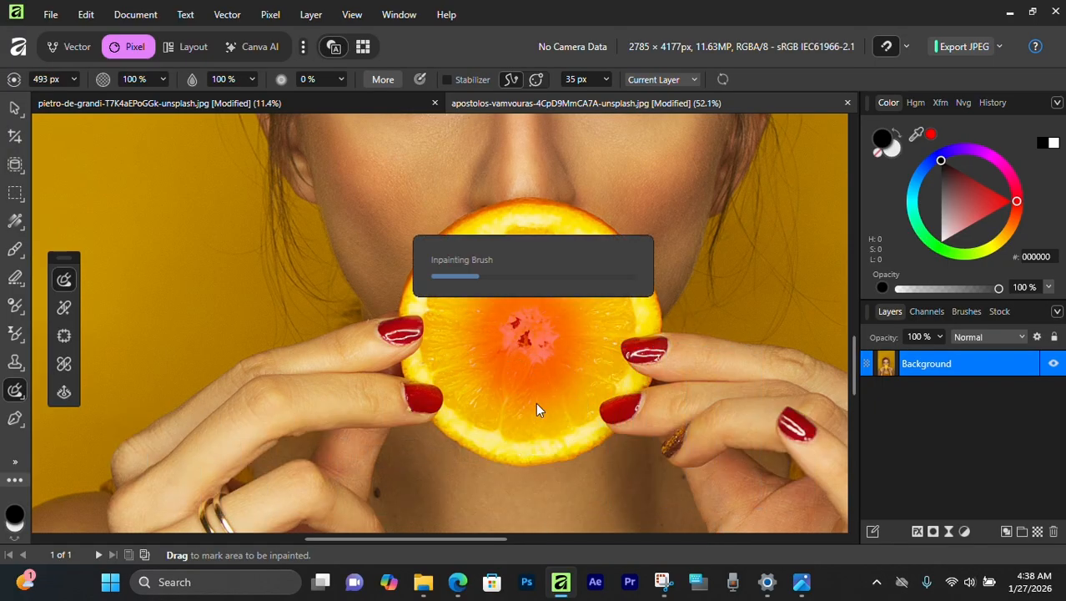
Inpaint the small red blemish on the woman's chest above the orange top with the 493 px brush.
scroll(537, 404, "down", 5)
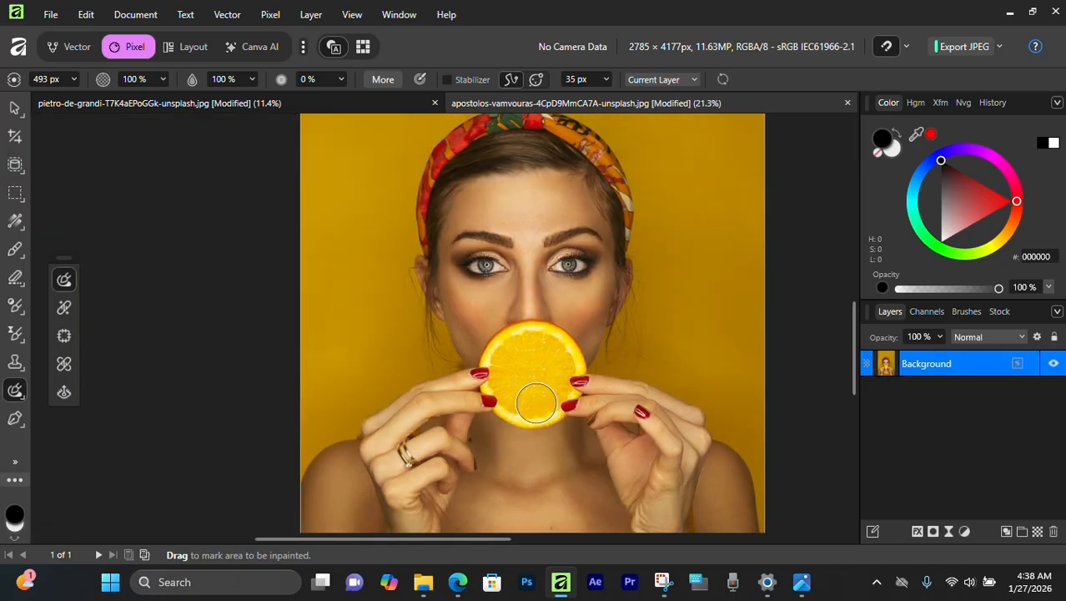
scroll(536, 403, "down", 2)
scroll(536, 401, "up", 3)
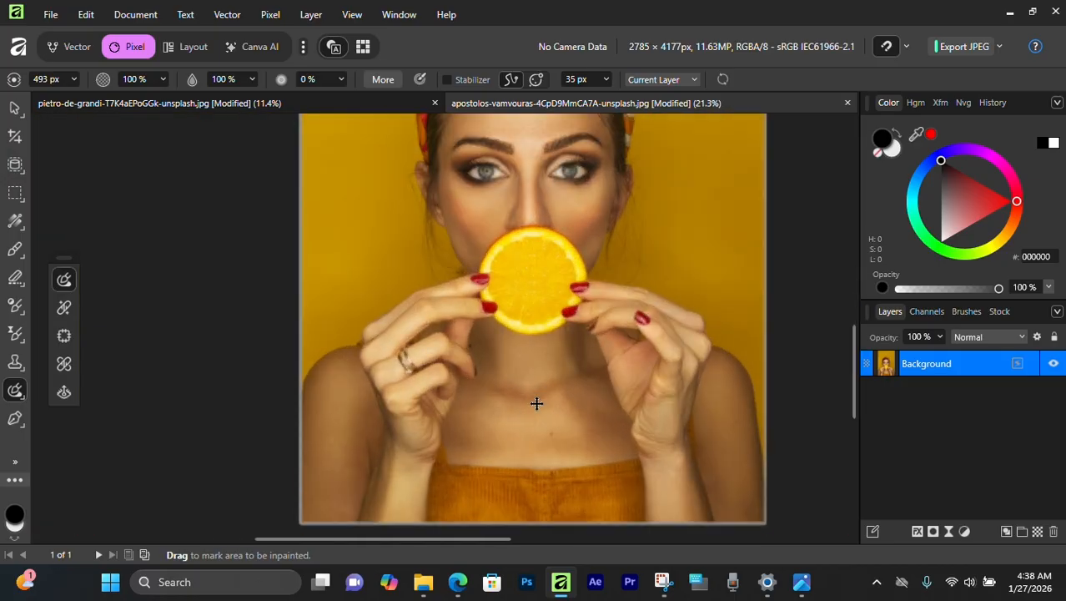
scroll(536, 401, "down", 3)
scroll(518, 425, "up", 3)
scroll(517, 425, "up", 3)
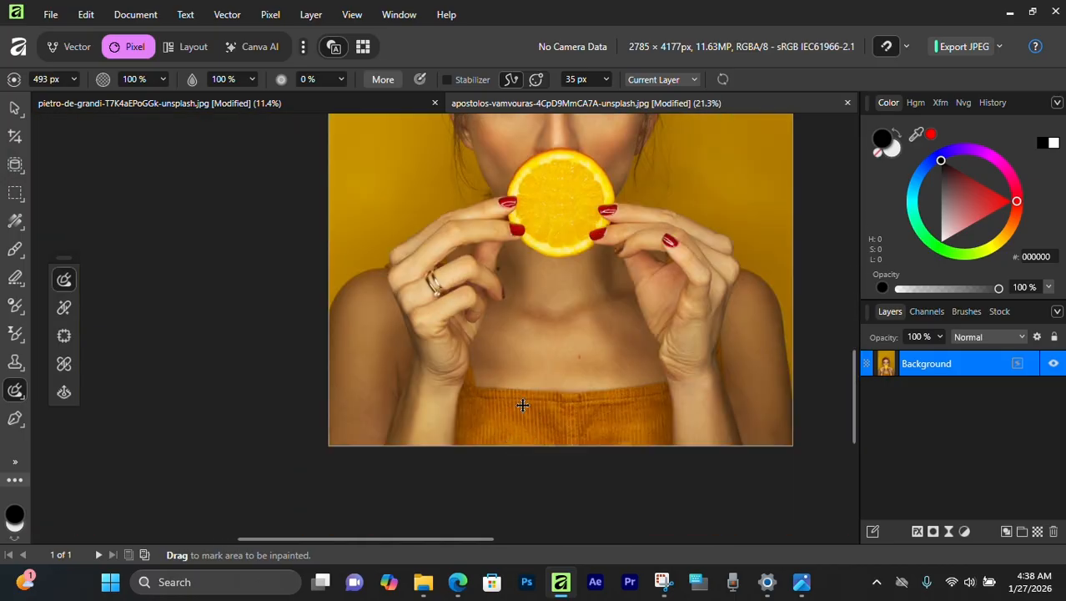
scroll(625, 366, "up", 4)
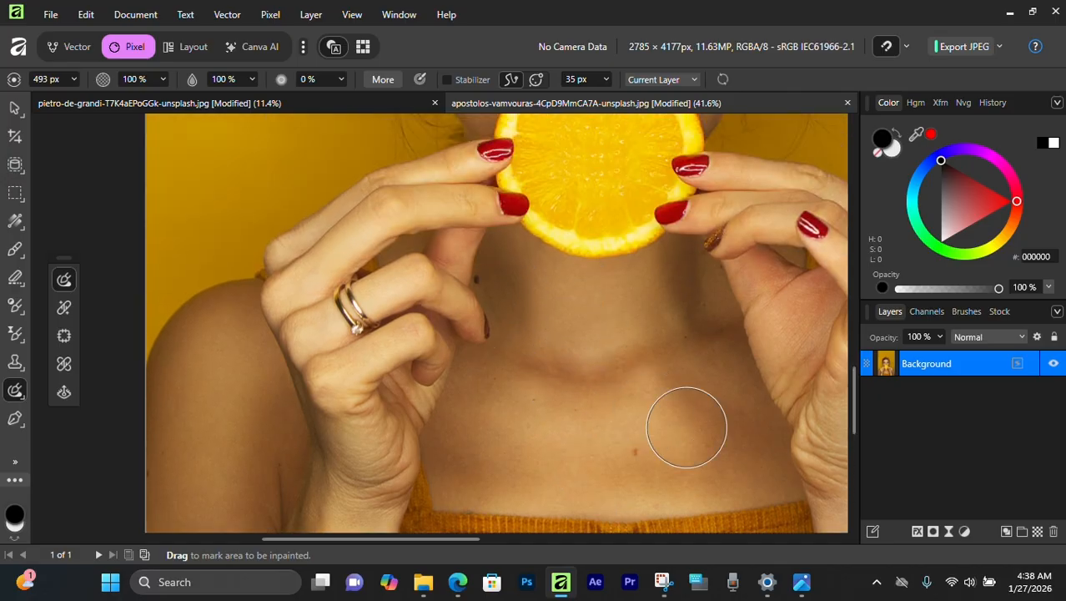
scroll(628, 450, "up", 2)
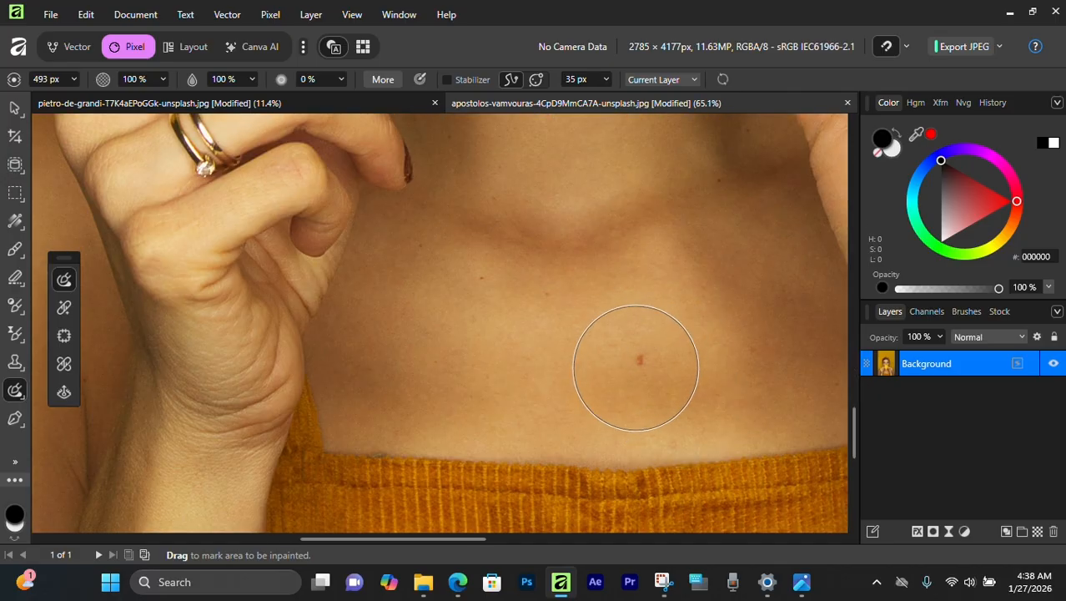
left_click(636, 363)
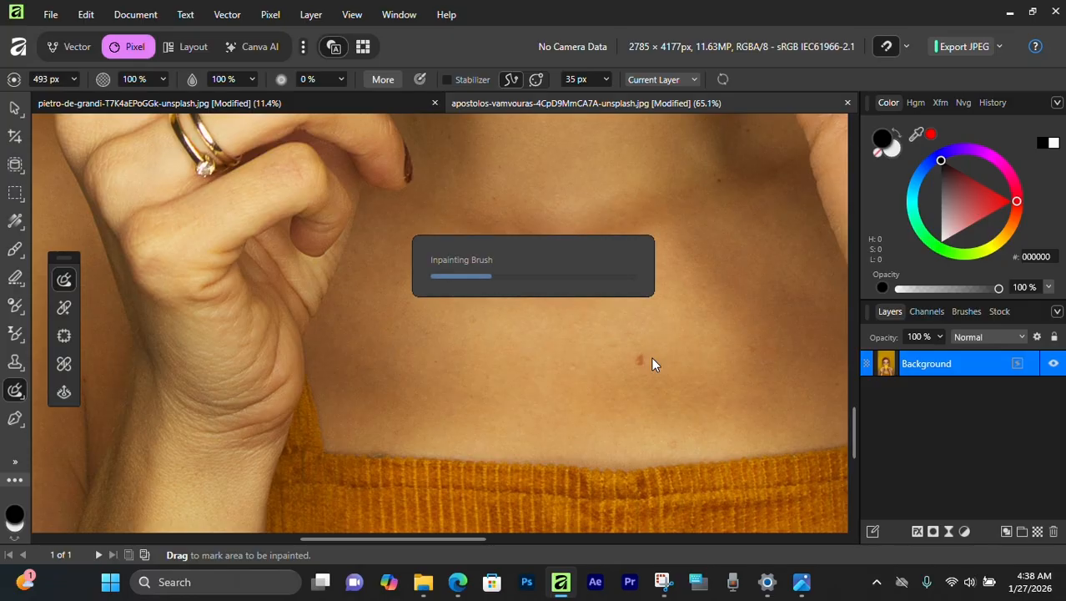
Reduce the inpainting brush to 70 px and paint out the dark mole on the neck beside the raised hand.
scroll(414, 290, "up", 8)
scroll(407, 297, "up", 5)
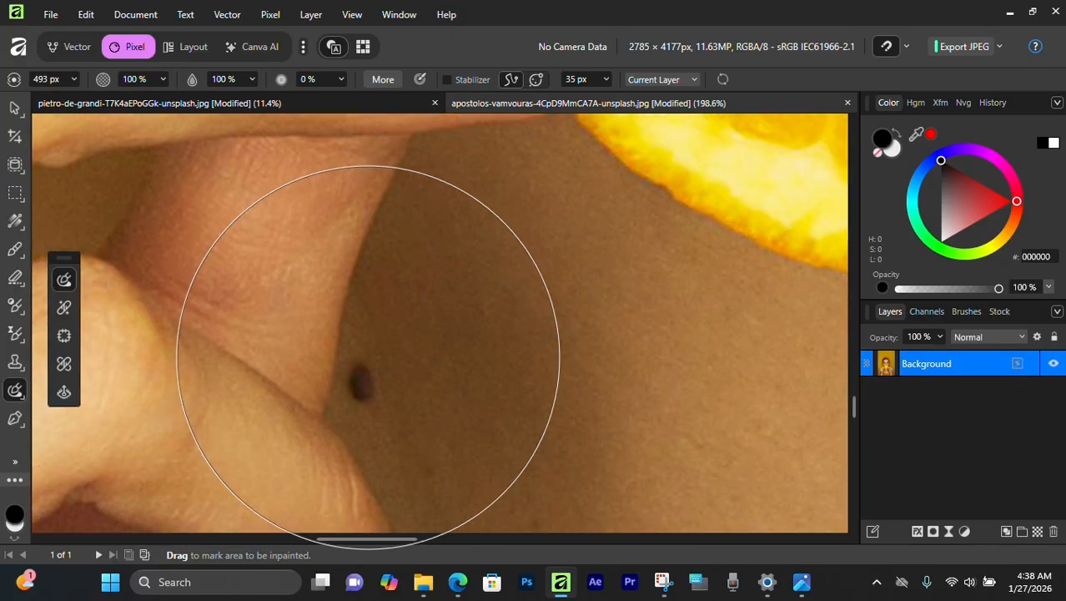
key("[")
key("[")
key("[")
key("[")
key("[")
key("[")
key("[")
key("[")
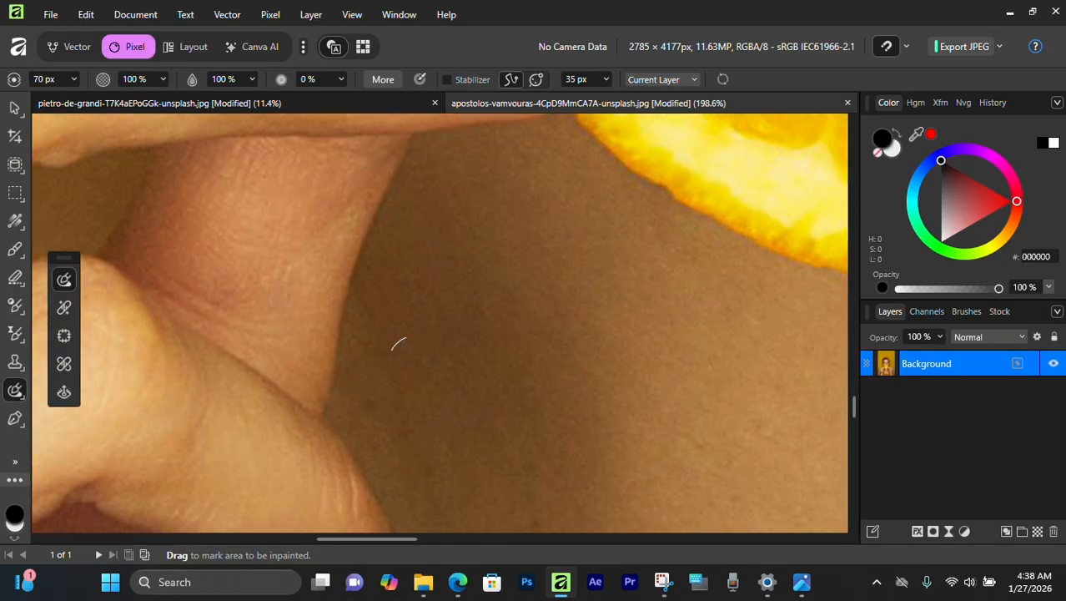
scroll(404, 341, "down", 13)
scroll(415, 316, "up", 3)
left_click_drag(415, 316, 415, 363)
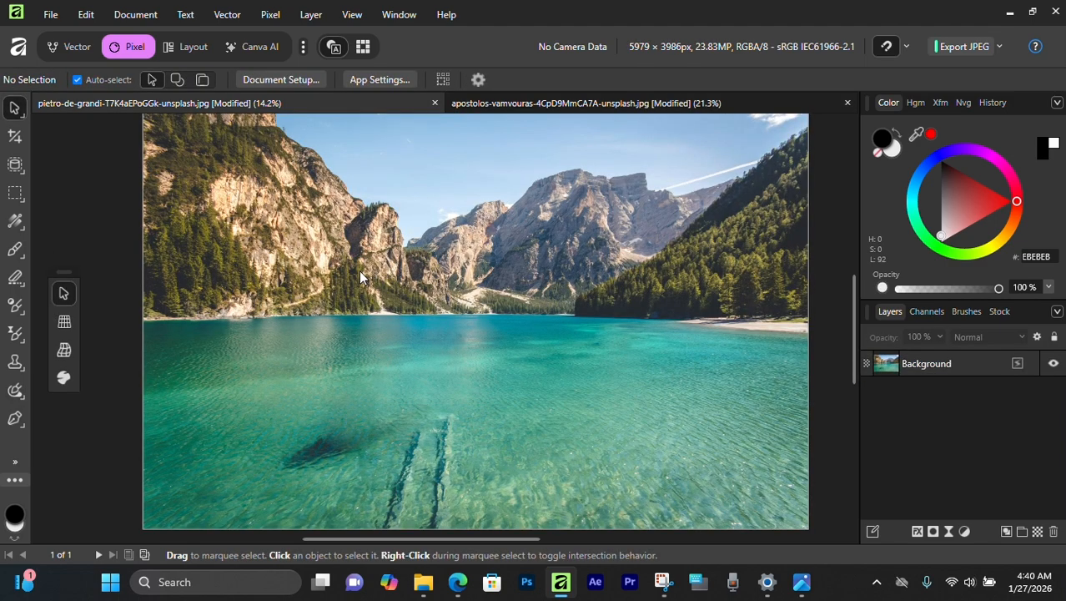